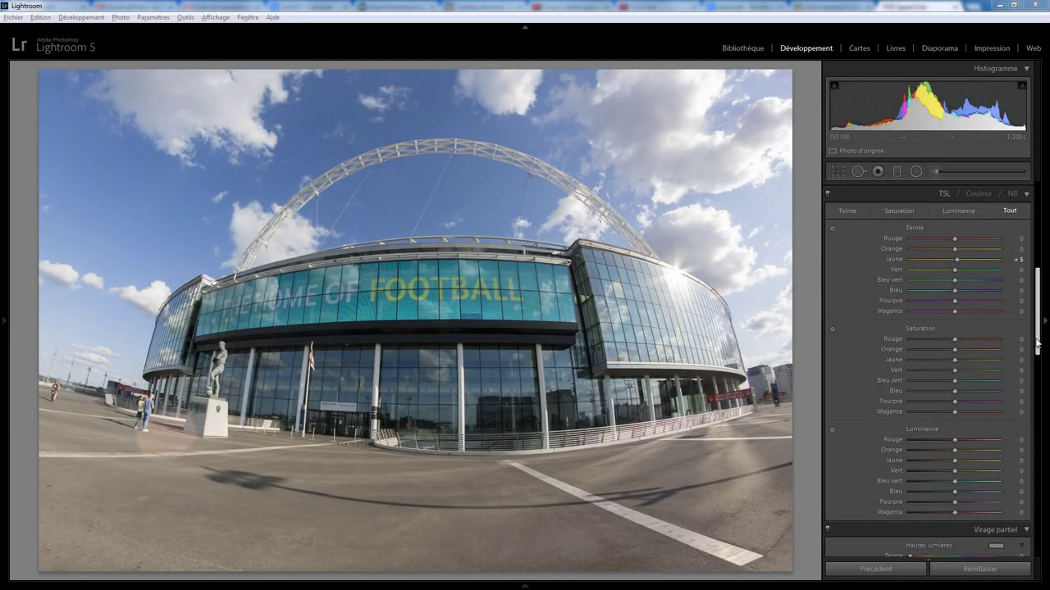
# - Test blue and green hue shifts, then return the Blue, Green and Yellow hues to 0
pyautogui.moveTo(1038, 346)
pyautogui.mouseDown()
pyautogui.moveTo(1043, 220)
pyautogui.moveTo(1046, 352)
pyautogui.mouseUp()
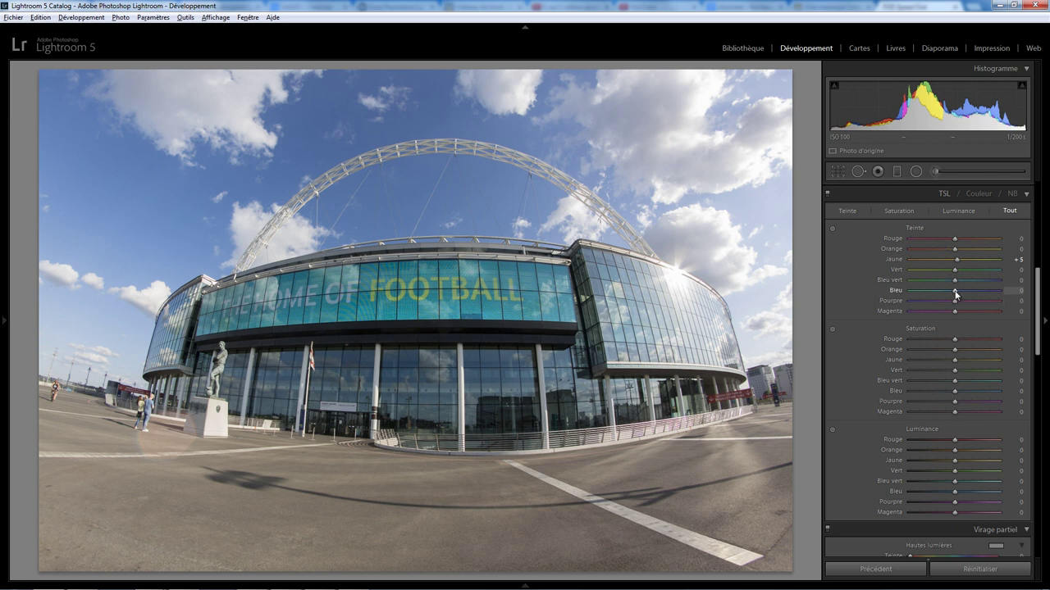
pyautogui.moveTo(956, 291); pyautogui.dragTo(1016, 289)
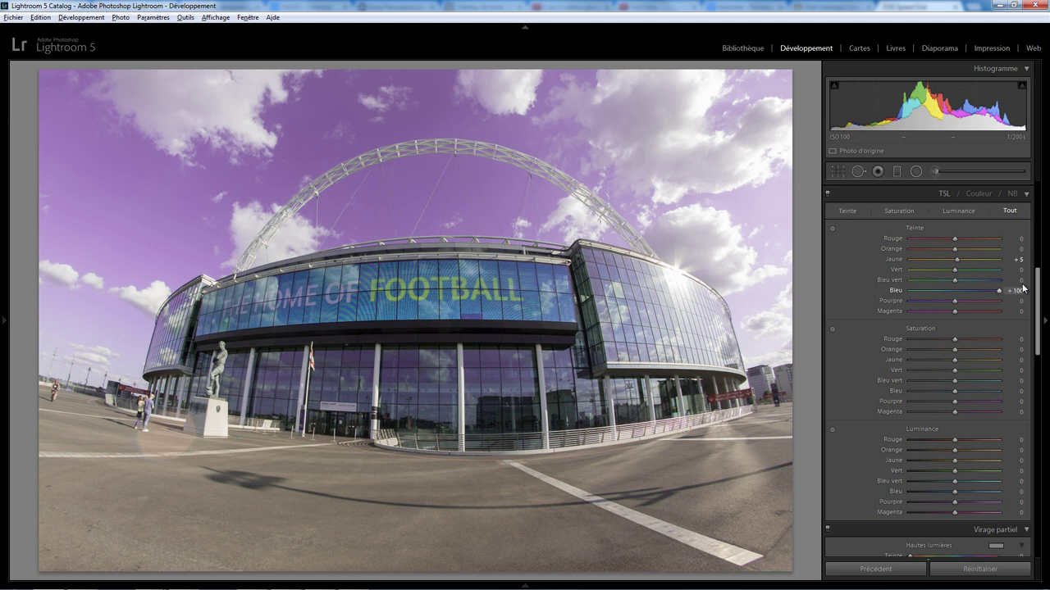
pyautogui.doubleClick(999, 290)
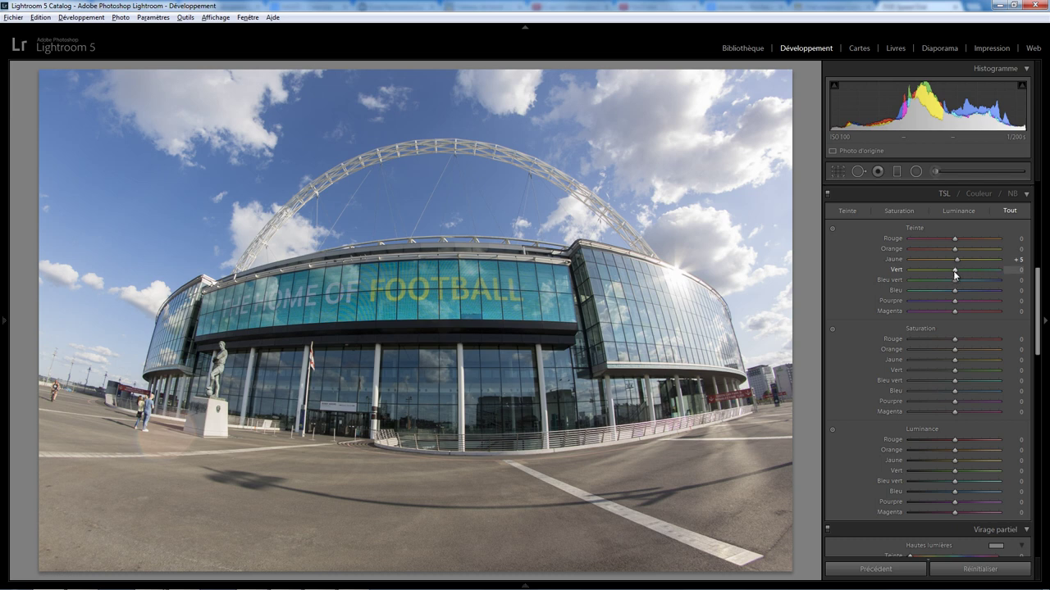
pyautogui.moveTo(924, 269)
pyautogui.mouseDown()
pyautogui.moveTo(888, 269)
pyautogui.moveTo(1030, 276)
pyautogui.moveTo(959, 273)
pyautogui.mouseUp()
pyautogui.doubleClick(955, 259)
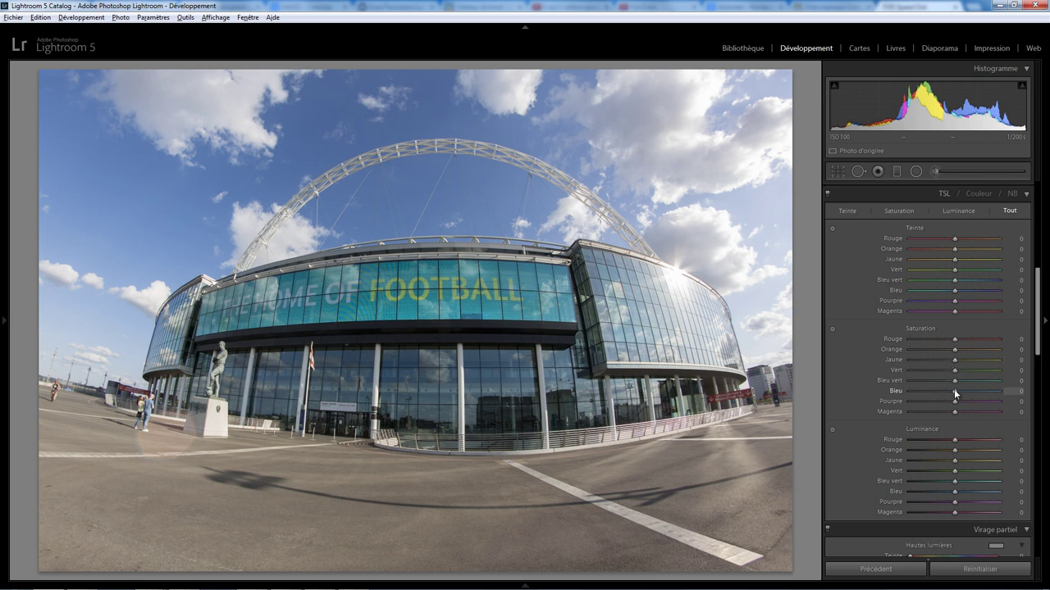
pyautogui.moveTo(954, 391); pyautogui.dragTo(1022, 396)
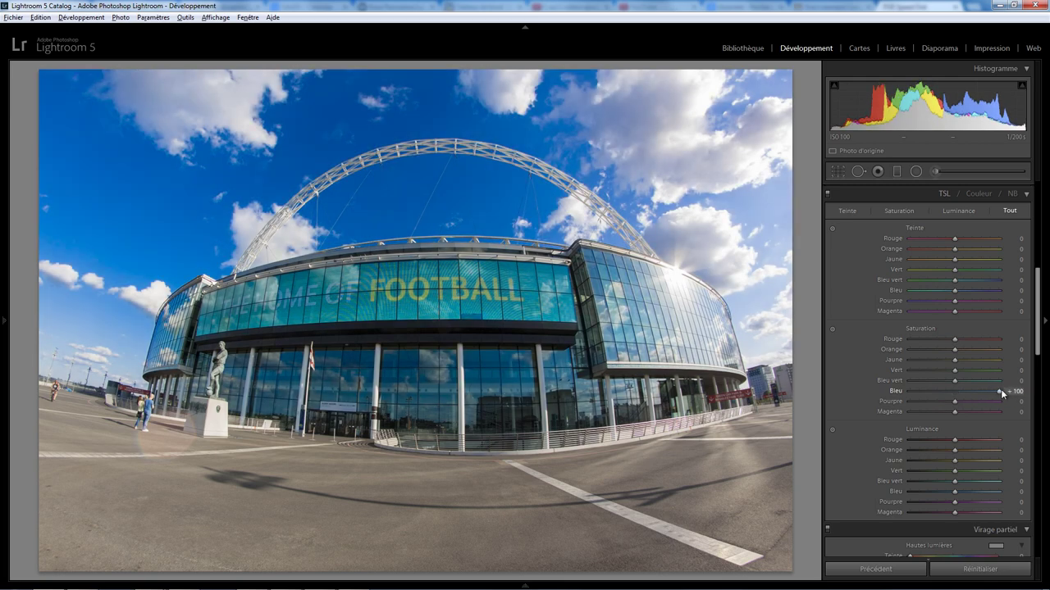
pyautogui.doubleClick(999, 393)
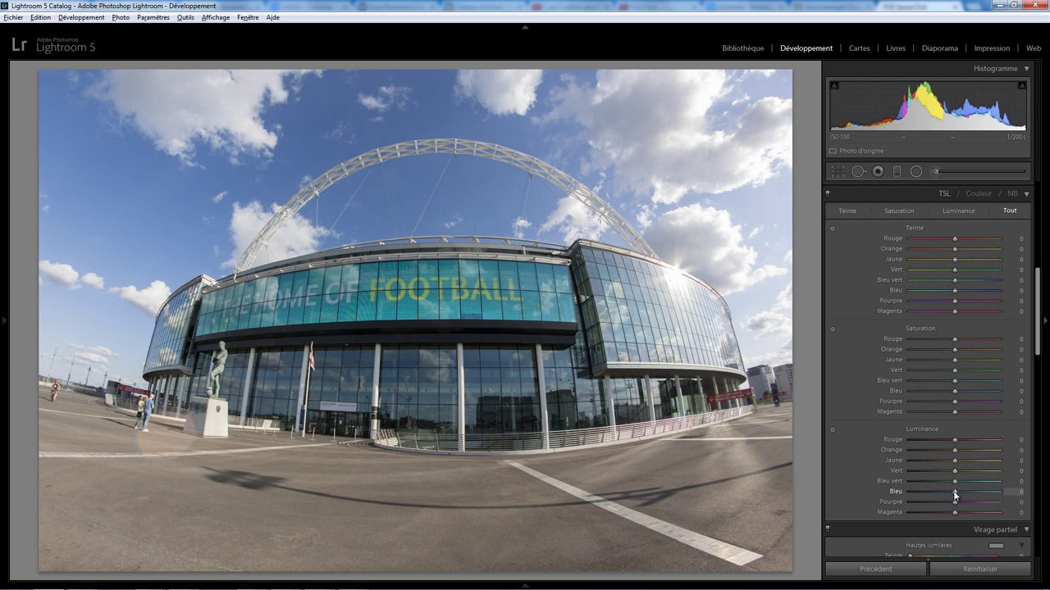
pyautogui.moveTo(954, 493)
pyautogui.mouseDown()
pyautogui.moveTo(941, 492)
pyautogui.moveTo(1010, 495)
pyautogui.mouseUp()
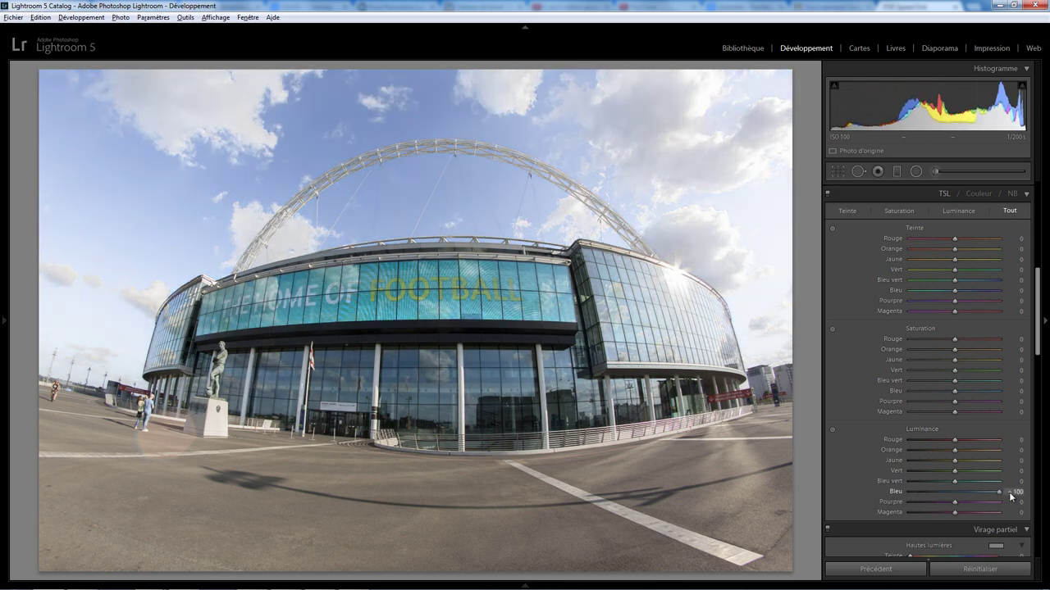
pyautogui.doubleClick(1000, 490)
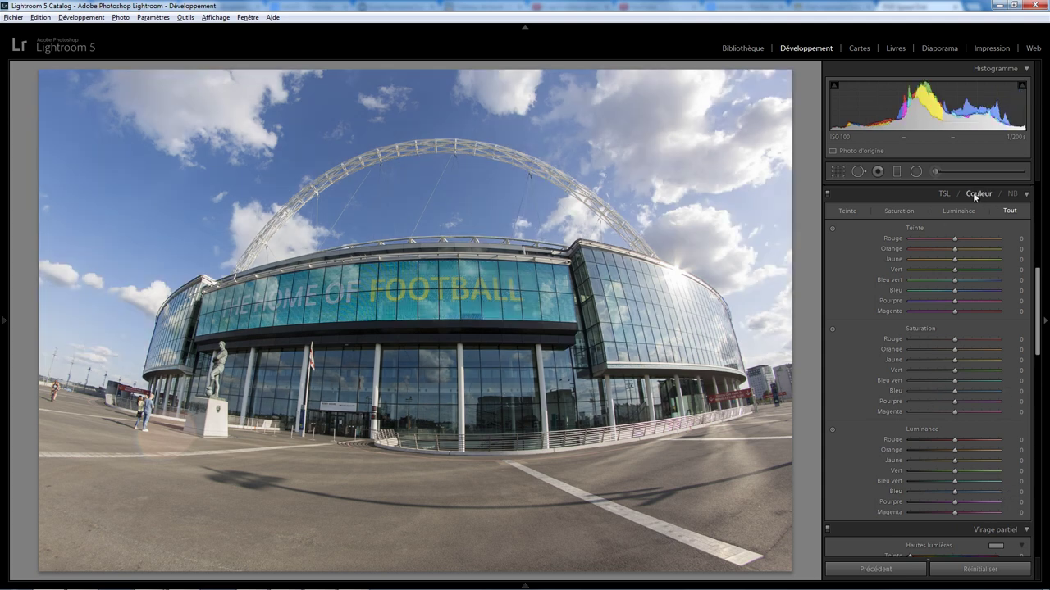
pyautogui.click(975, 194)
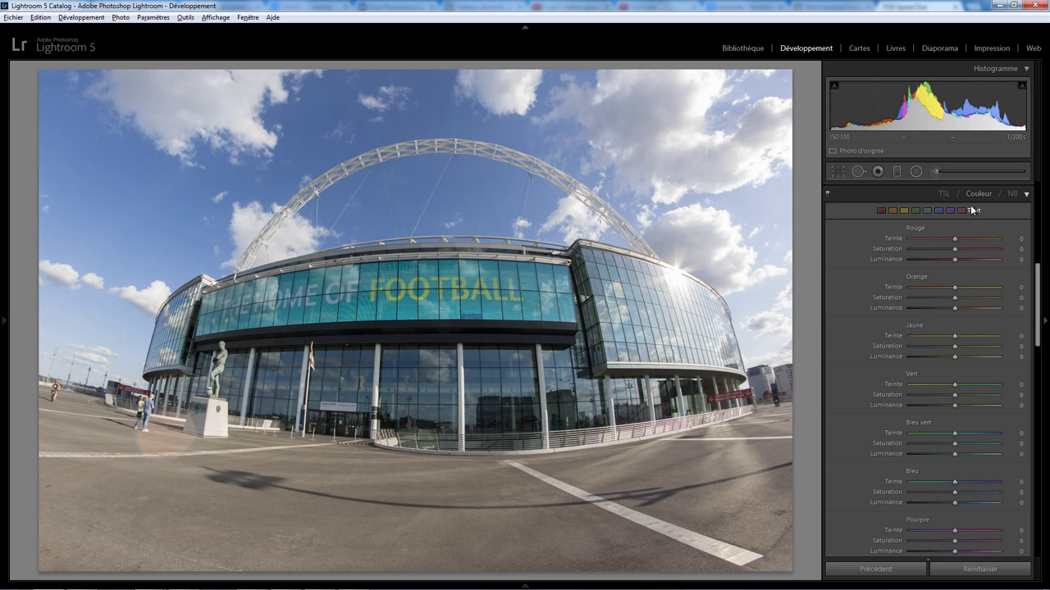
pyautogui.click(942, 194)
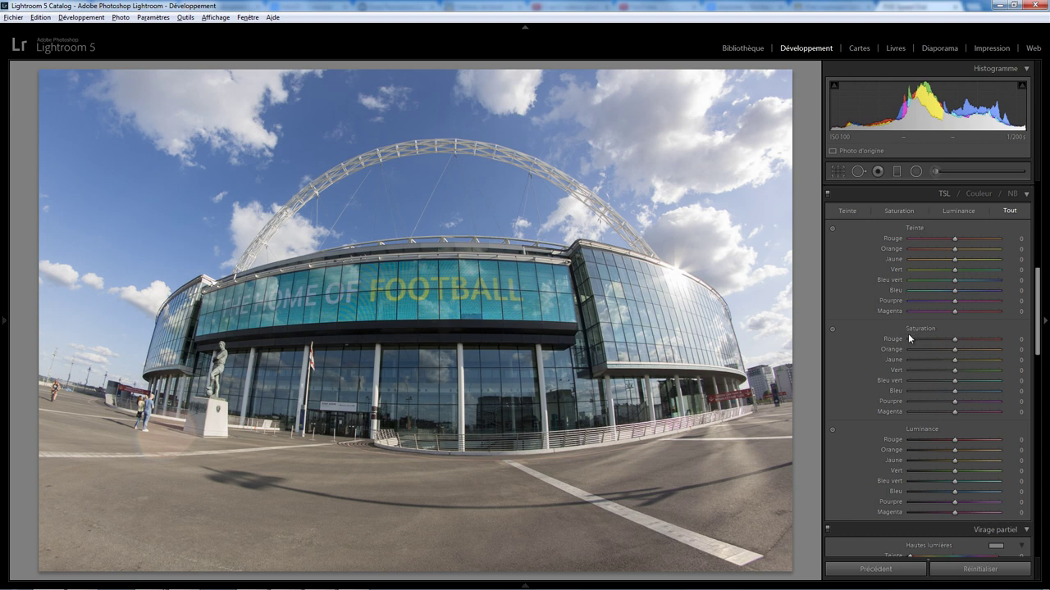
pyautogui.click(978, 193)
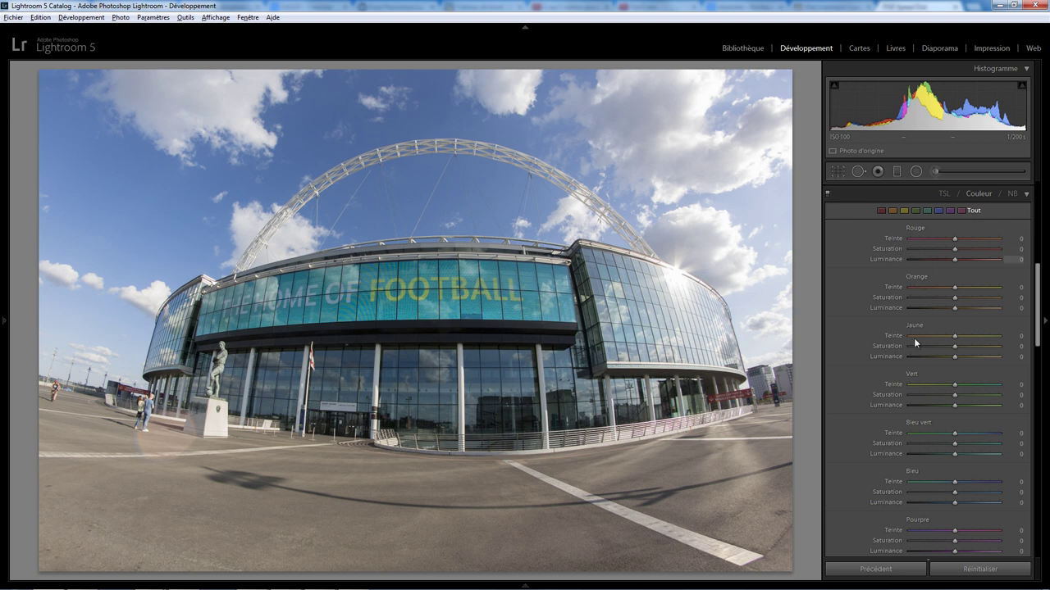
pyautogui.click(944, 193)
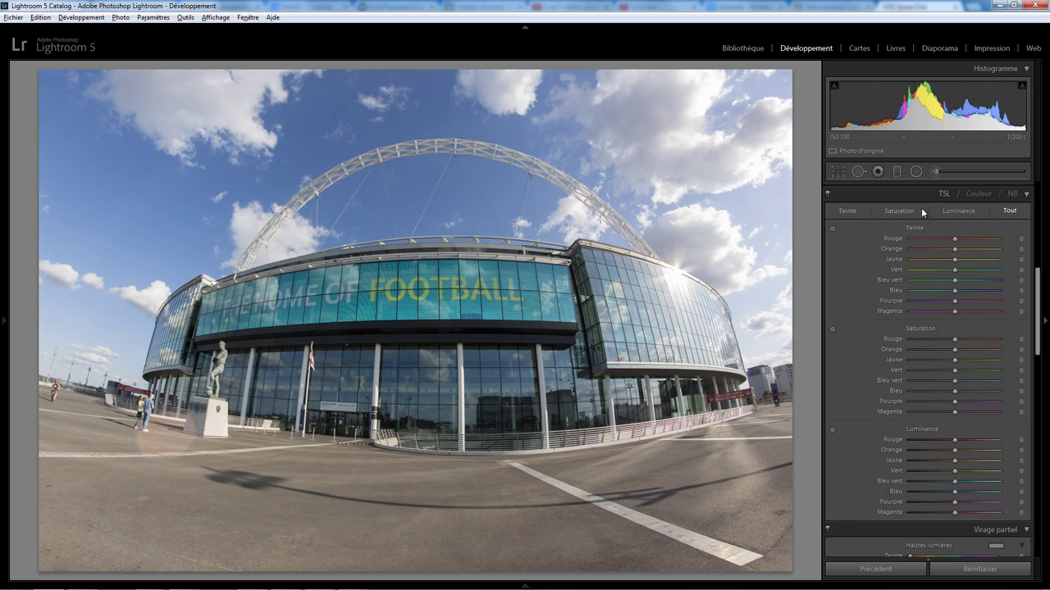
pyautogui.click(1015, 195)
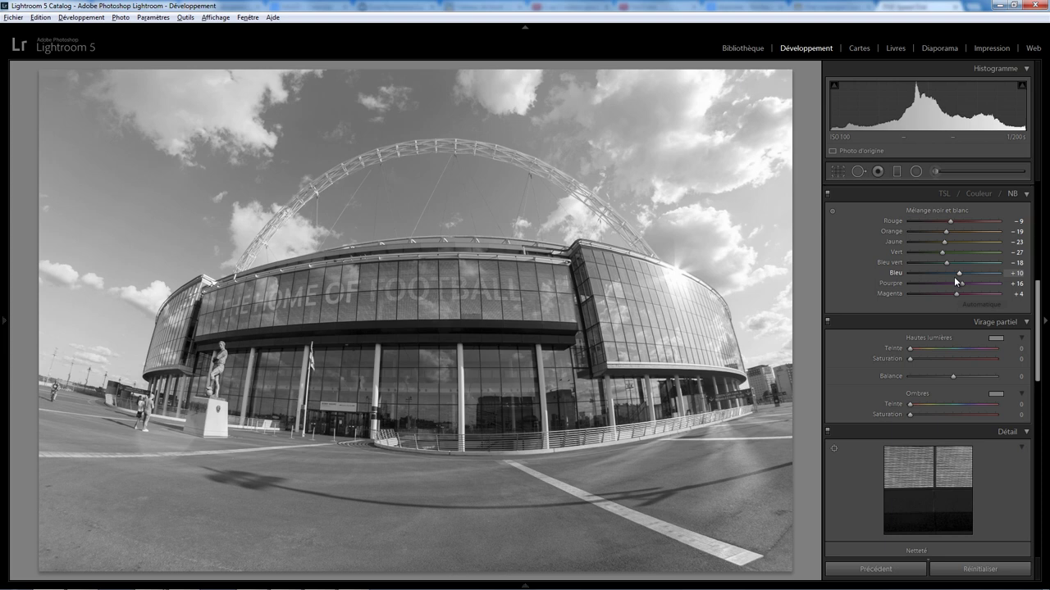
pyautogui.click(944, 193)
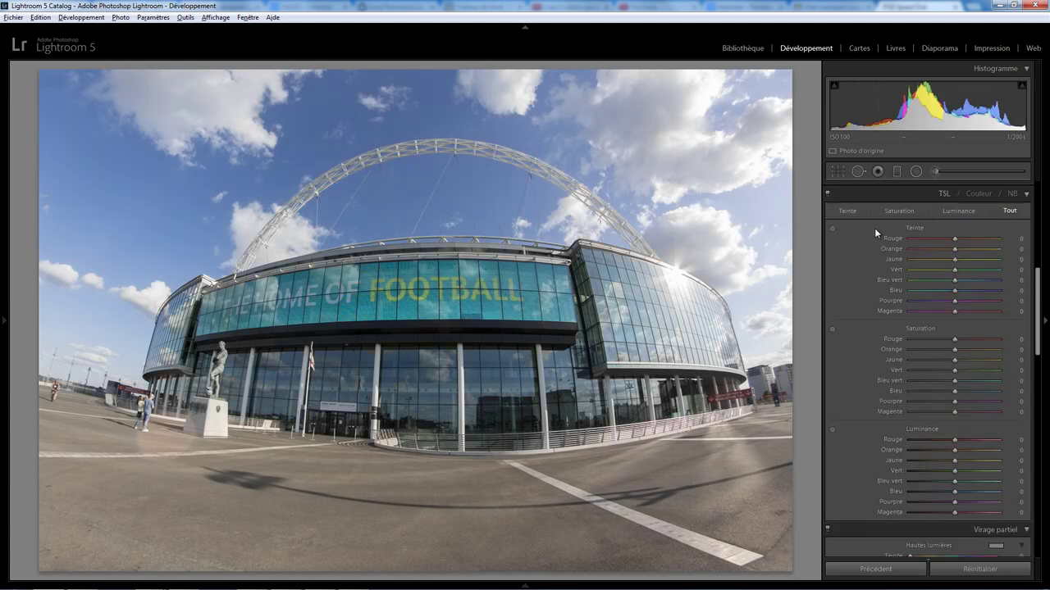
pyautogui.click(833, 228)
pyautogui.moveTo(497, 187)
pyautogui.mouseDown()
pyautogui.moveTo(502, 256)
pyautogui.moveTo(502, 199)
pyautogui.mouseUp()
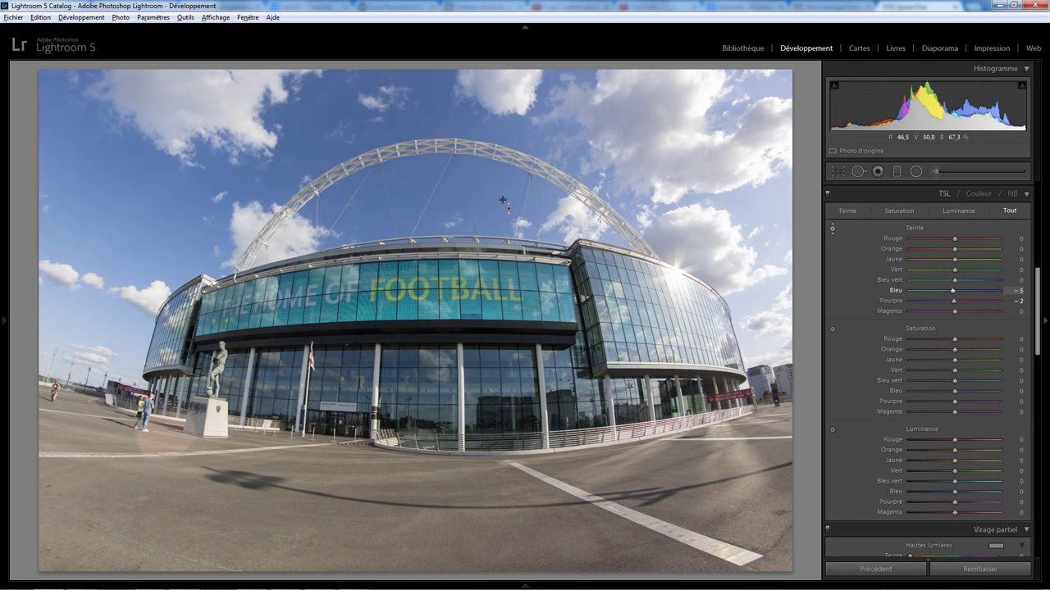
pyautogui.doubleClick(950, 291)
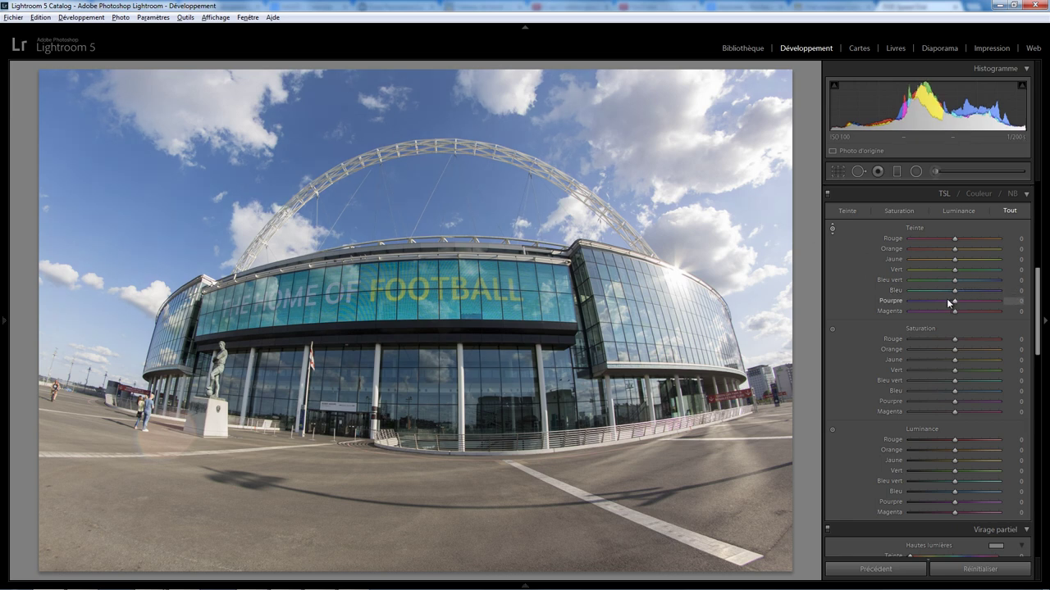
pyautogui.doubleClick(950, 301)
pyautogui.click(832, 328)
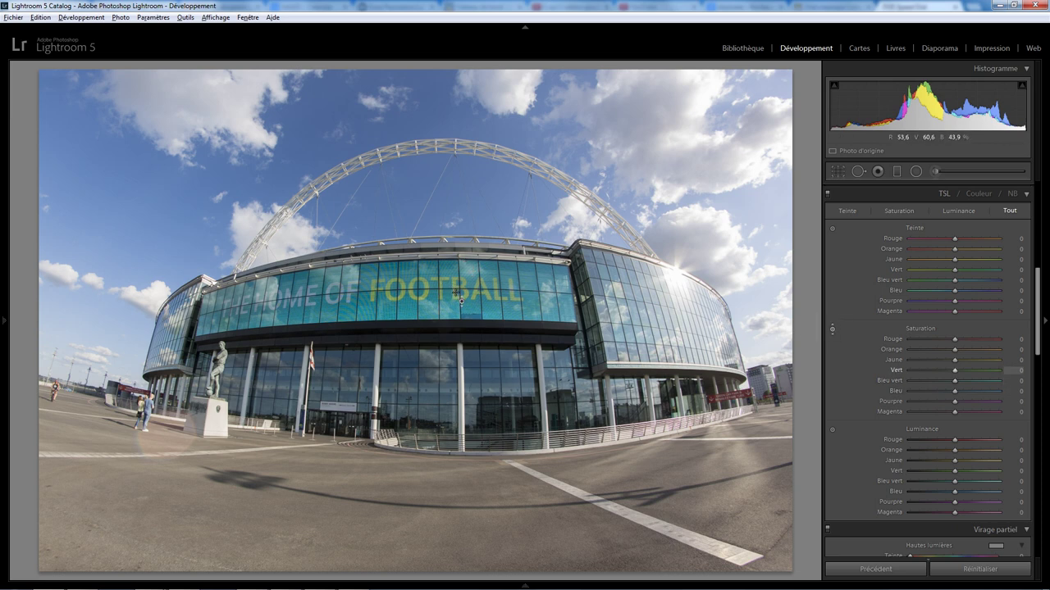
pyautogui.moveTo(455, 293)
pyautogui.mouseDown()
pyautogui.moveTo(449, 120)
pyautogui.moveTo(488, 314)
pyautogui.mouseUp()
pyautogui.doubleClick(976, 370)
pyautogui.doubleClick(964, 381)
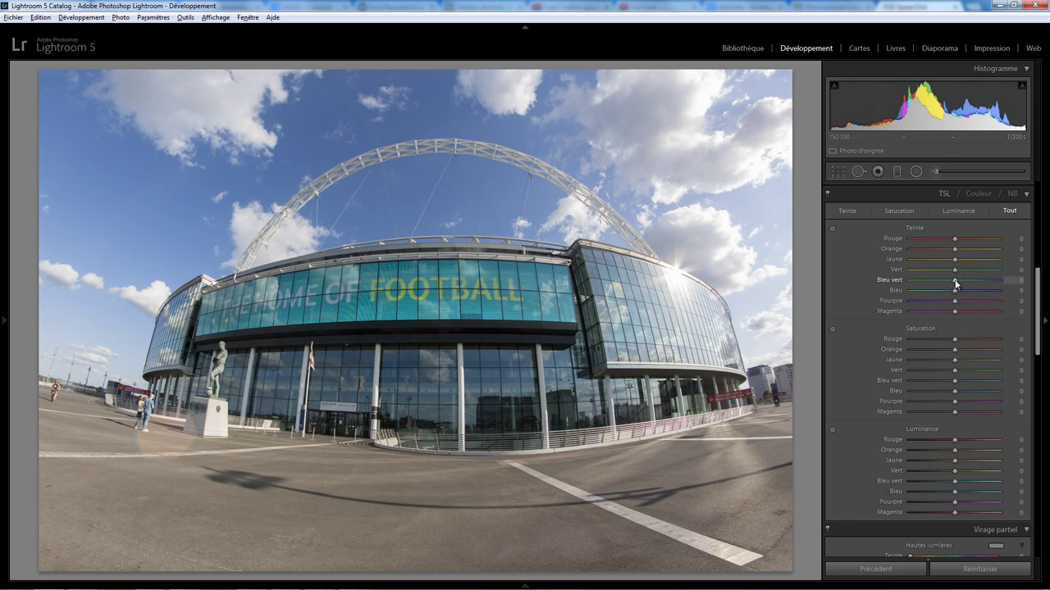
# - Set Aqua hue +57, Green saturation +100, and luminance Green +83, Blue −28, Red +100
pyautogui.moveTo(954, 280)
pyautogui.mouseDown()
pyautogui.moveTo(1003, 273)
pyautogui.moveTo(979, 278)
pyautogui.mouseUp()
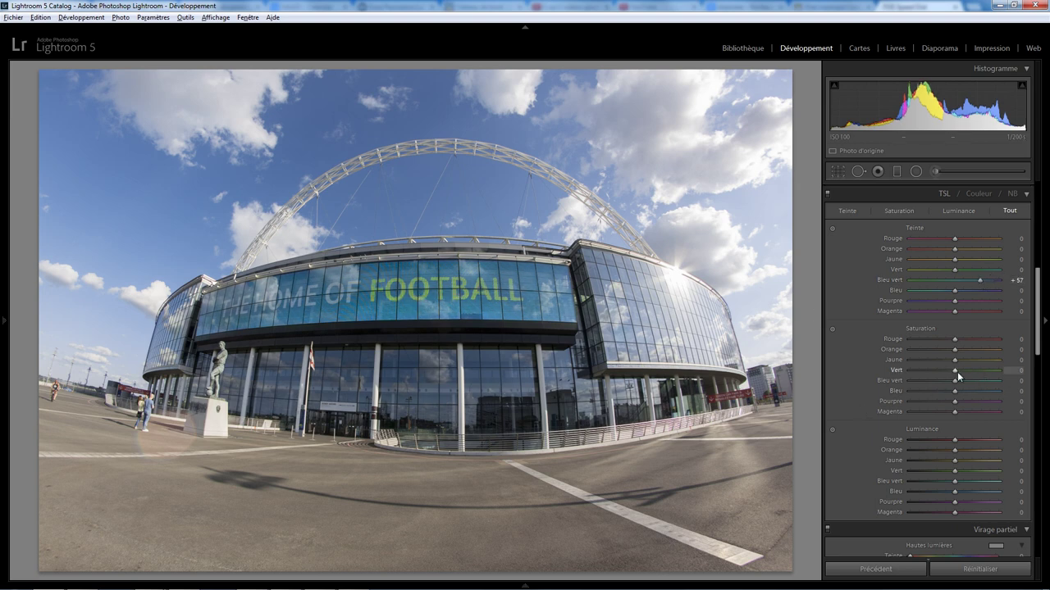
pyautogui.moveTo(963, 371); pyautogui.dragTo(1010, 372)
pyautogui.moveTo(955, 473); pyautogui.dragTo(982, 473)
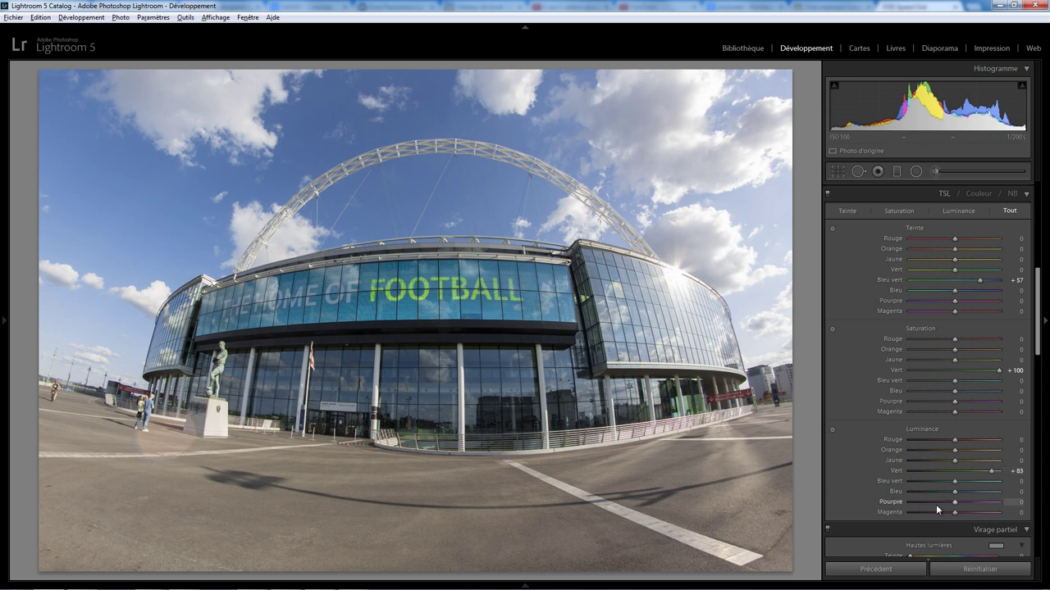
pyautogui.moveTo(955, 492); pyautogui.dragTo(942, 492)
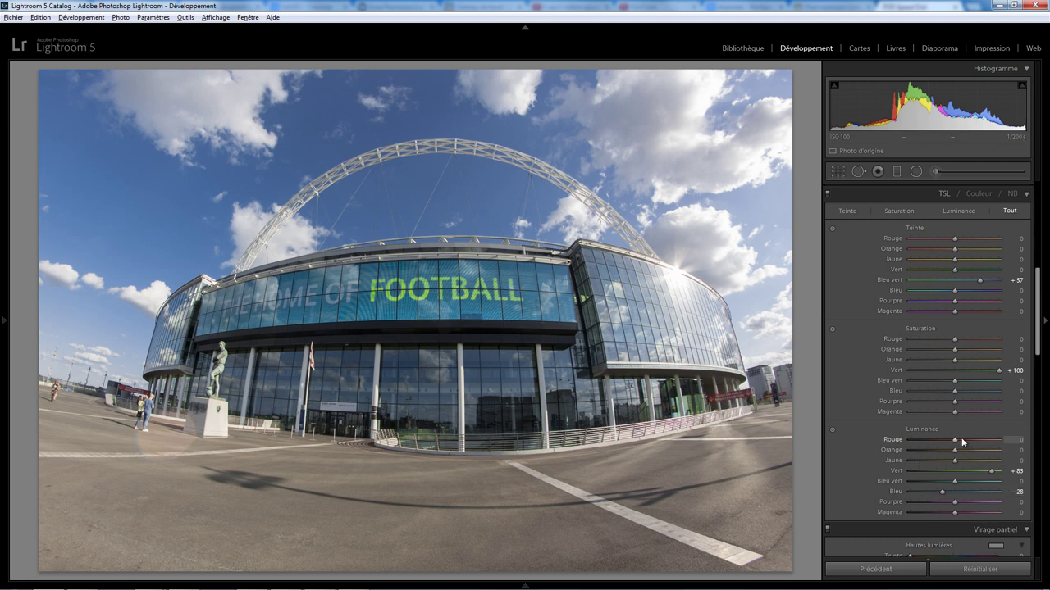
pyautogui.moveTo(955, 439); pyautogui.dragTo(1009, 444)
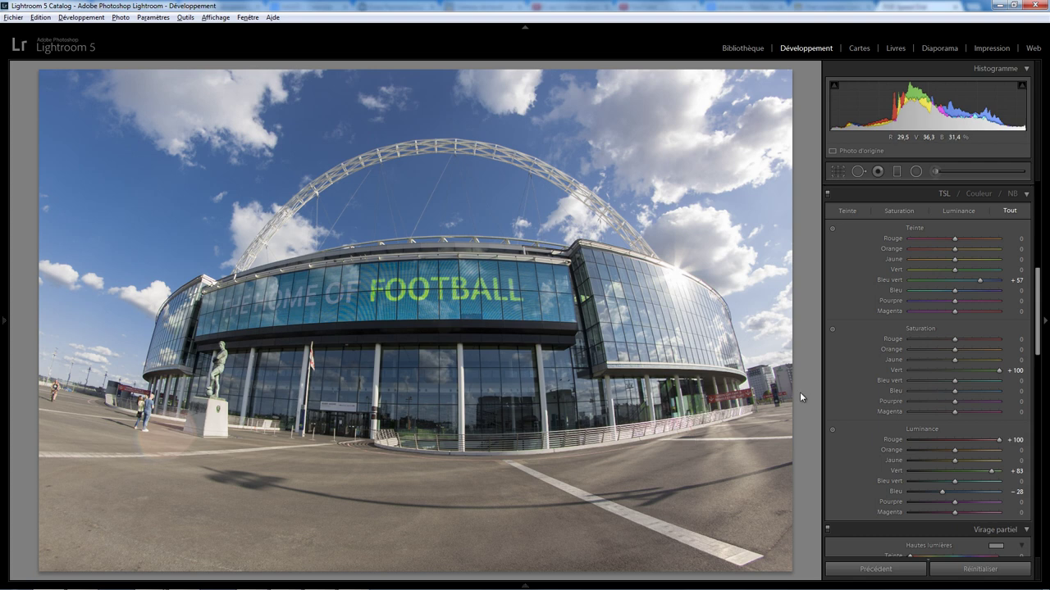
# - Switch to B&W, darken the sky and brighten the lettering for a mix of yellow +45, green +79, blue −67
pyautogui.click(1013, 194)
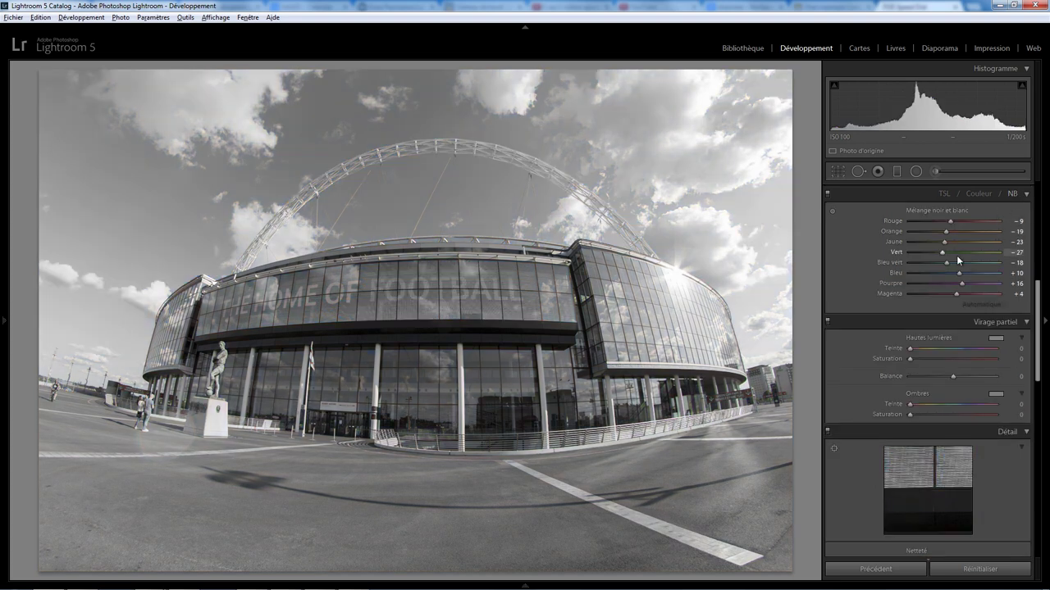
pyautogui.click(832, 213)
pyautogui.moveTo(493, 175); pyautogui.dragTo(557, 270)
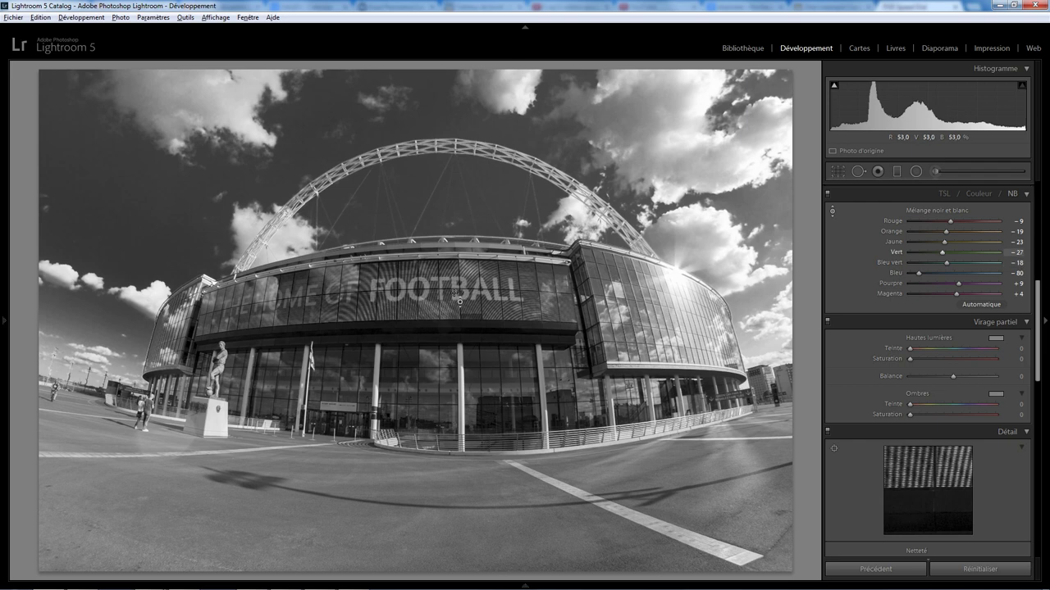
pyautogui.moveTo(460, 301); pyautogui.dragTo(459, 206)
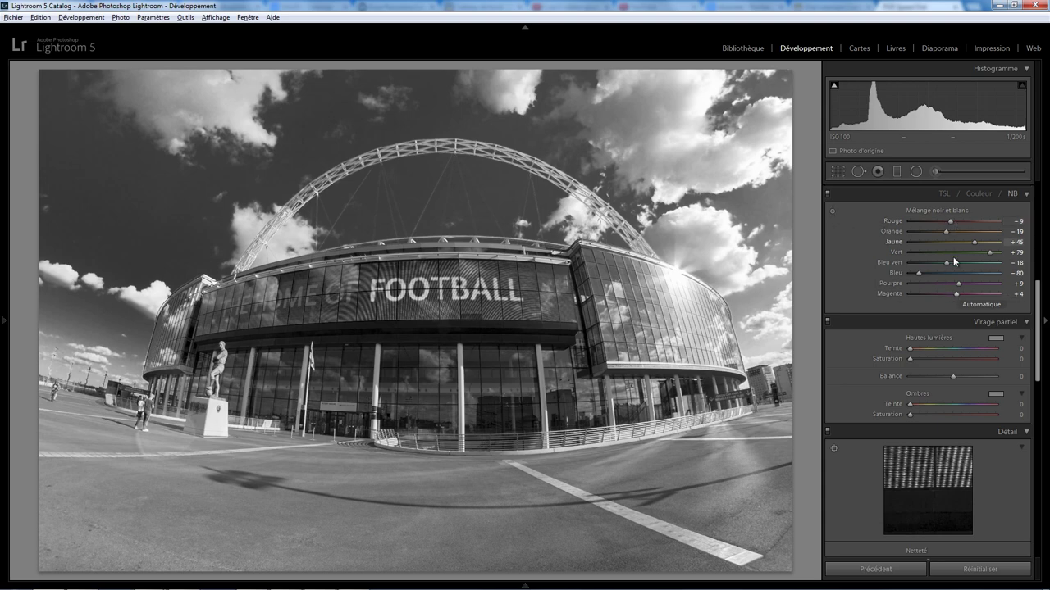
pyautogui.moveTo(917, 272); pyautogui.dragTo(993, 276)
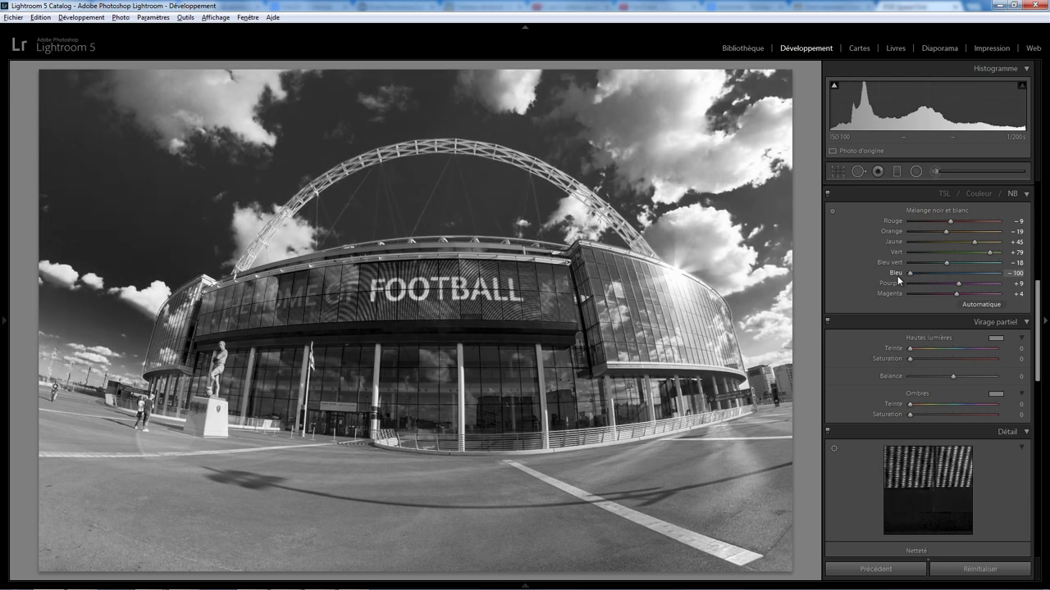
pyautogui.moveTo(994, 276); pyautogui.dragTo(923, 278)
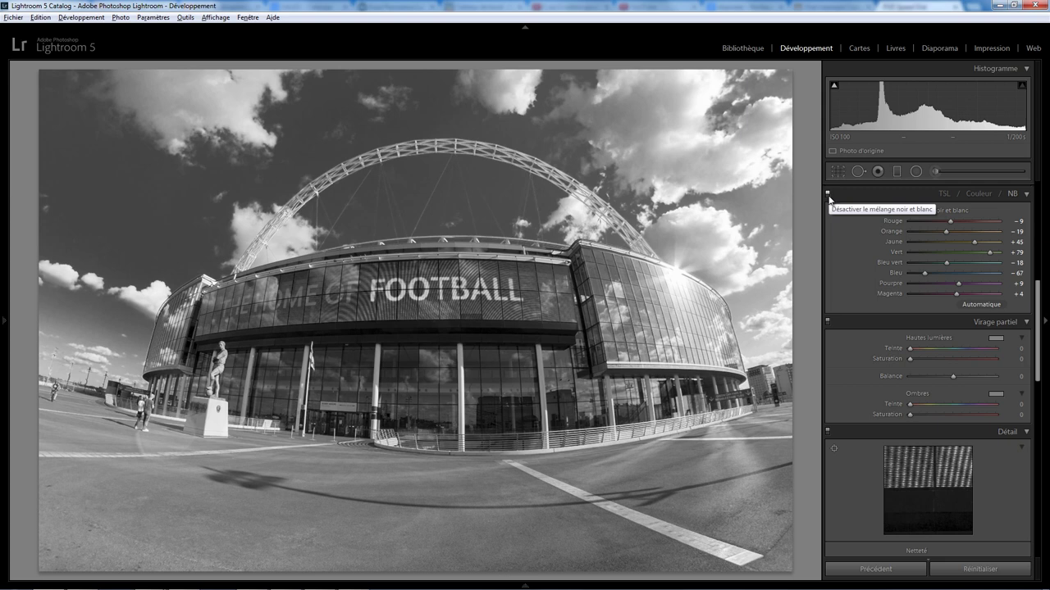
# - Compare the B&W mix off and on, then lower the Green mix from +79 to +46
pyautogui.click(829, 195)
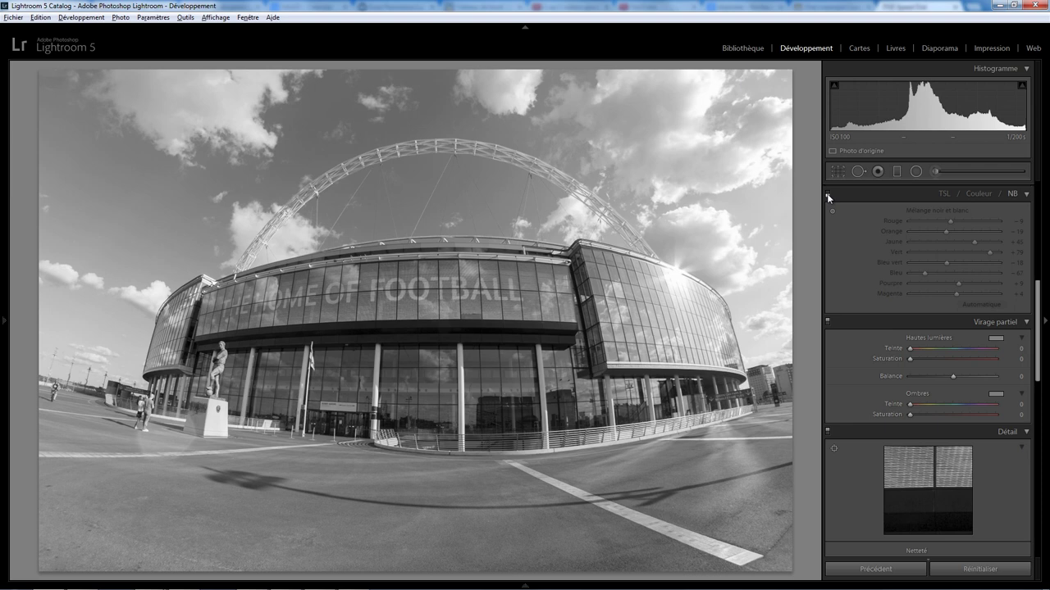
pyautogui.click(827, 195)
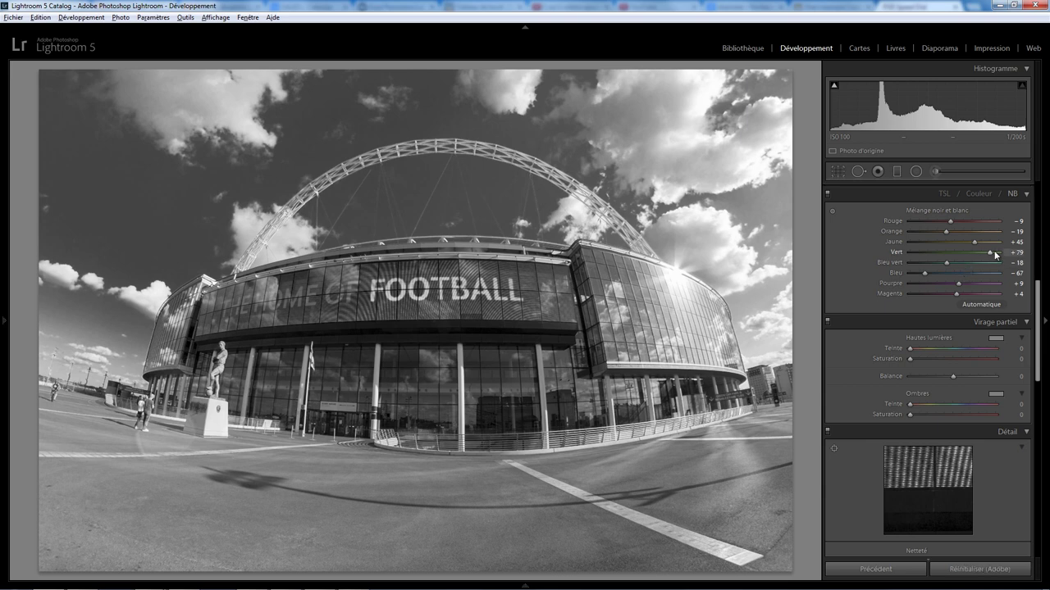
pyautogui.moveTo(990, 252); pyautogui.dragTo(856, 257)
pyautogui.moveTo(789, 259)
pyautogui.mouseDown()
pyautogui.moveTo(714, 270)
pyautogui.moveTo(851, 265)
pyautogui.mouseUp()
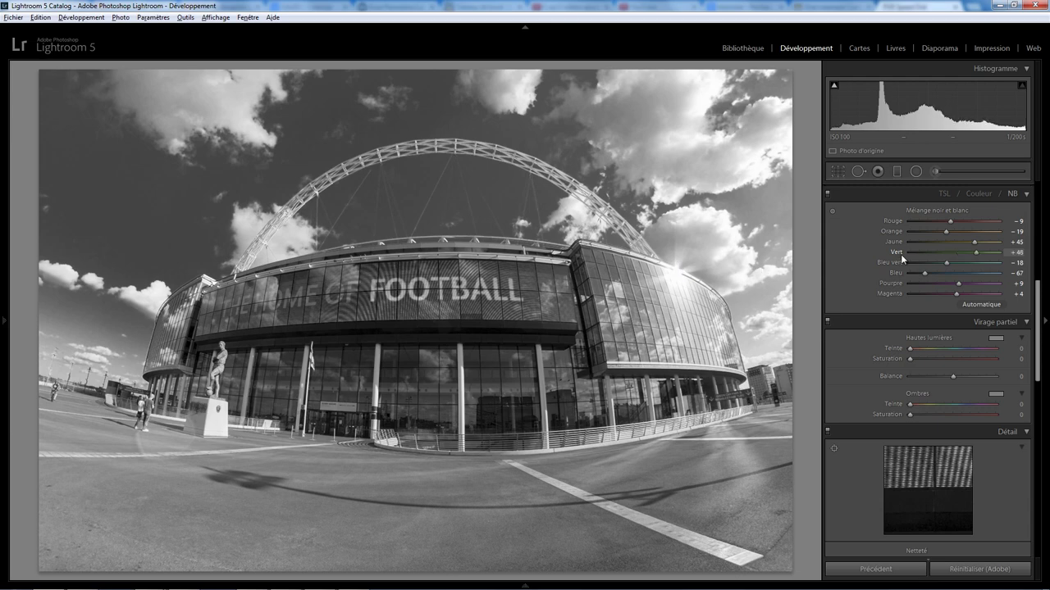